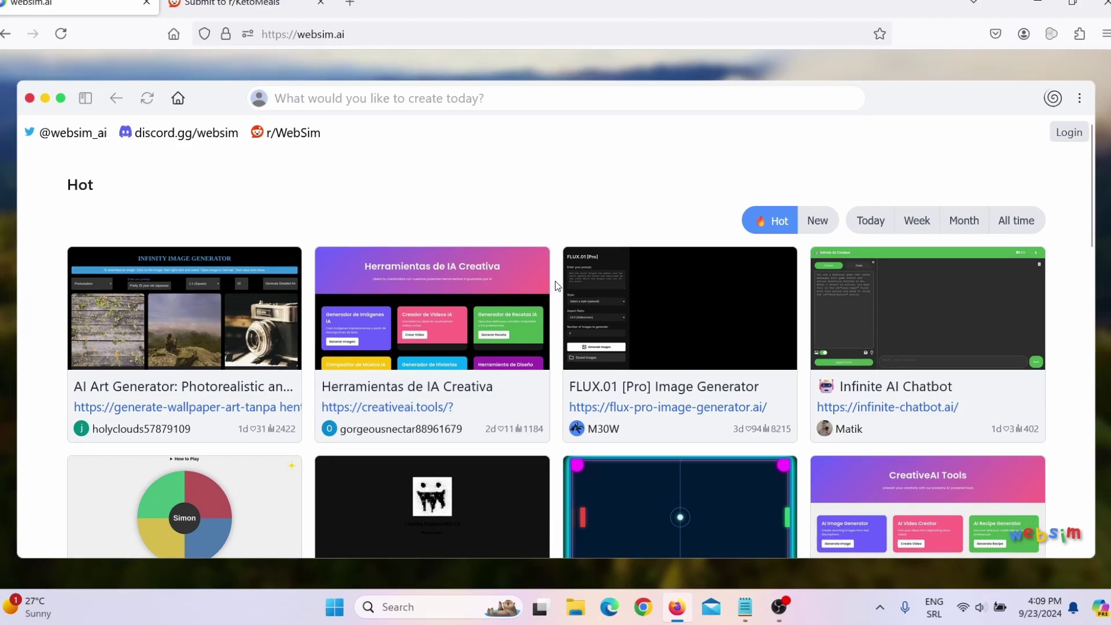
# Step: Submit the prompt 'make me JPG to PNG Converter' in WebSim's creation box
pyautogui.scroll(-10, 554, 280)
pyautogui.scroll(-10, 554, 280)
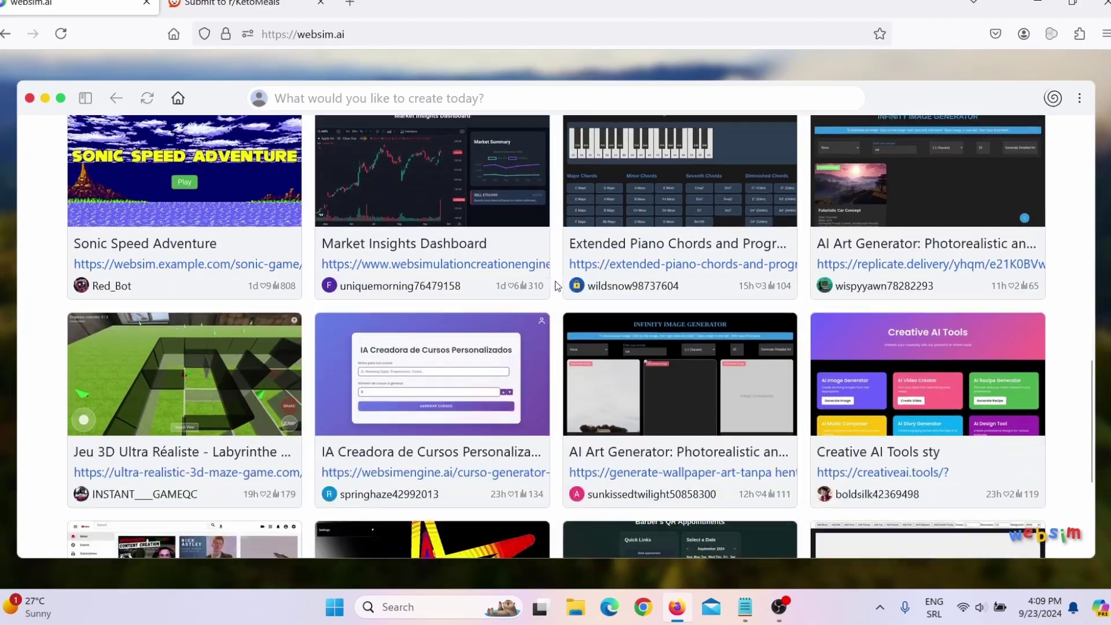
pyautogui.scroll(-15, 554, 280)
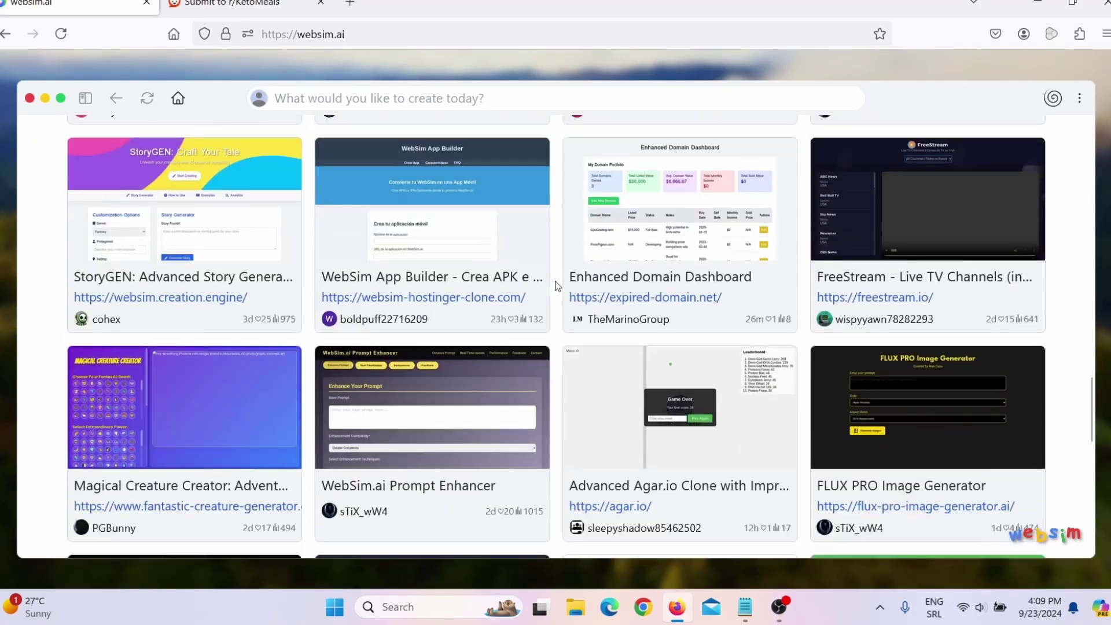
pyautogui.scroll(-12, 554, 280)
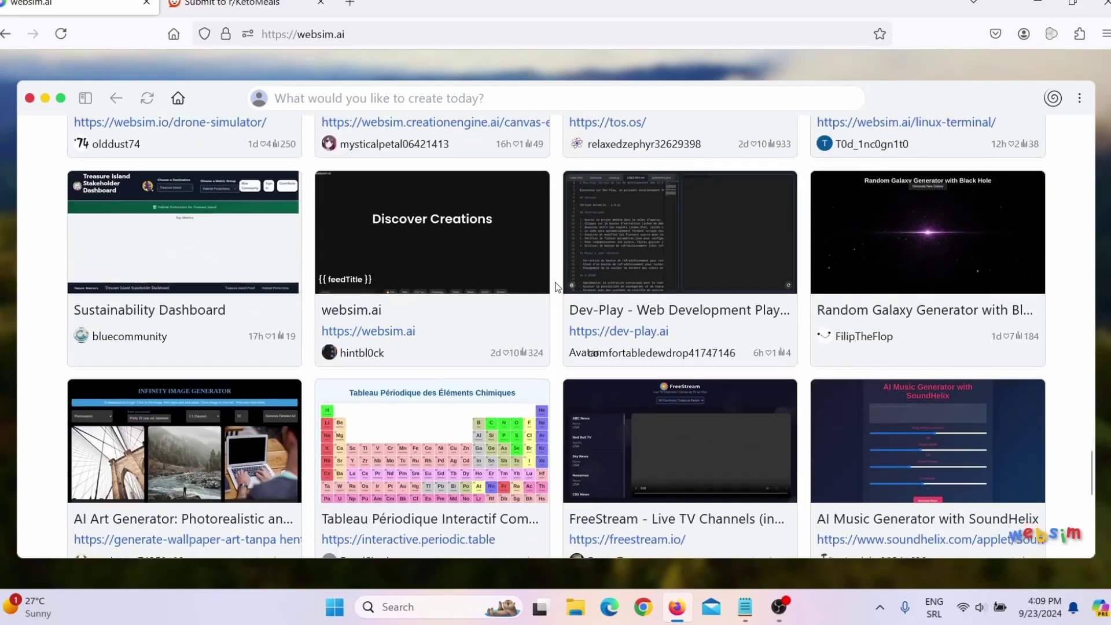
pyautogui.scroll(-3, 555, 286)
pyautogui.scroll(4, 556, 287)
pyautogui.scroll(10, 555, 283)
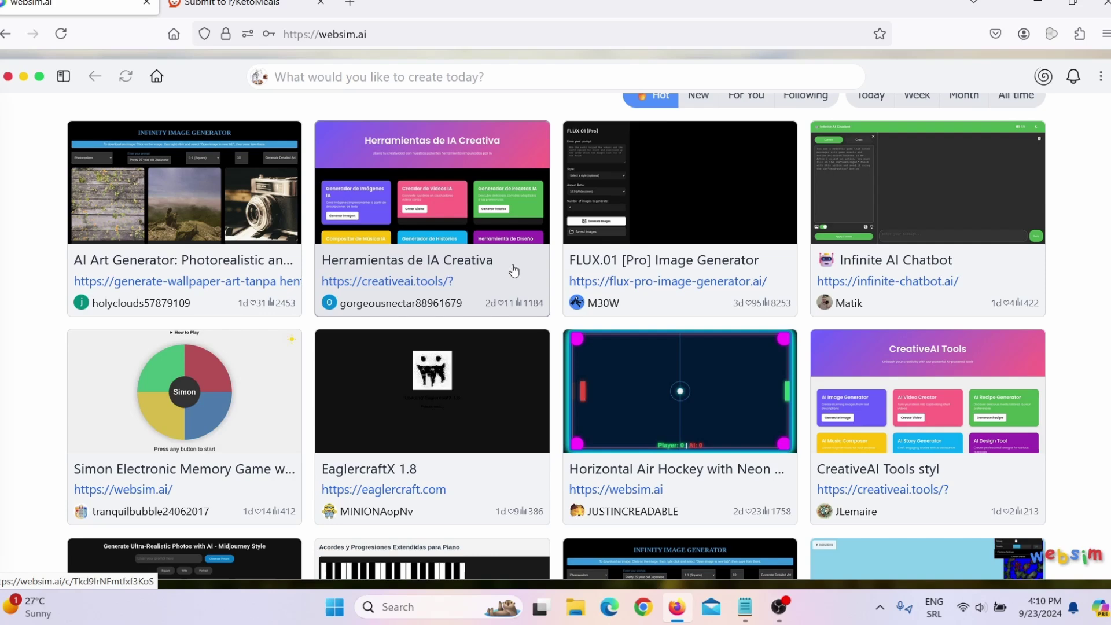
pyautogui.click(360, 76)
pyautogui.write('make me JPG to PNG Converter')
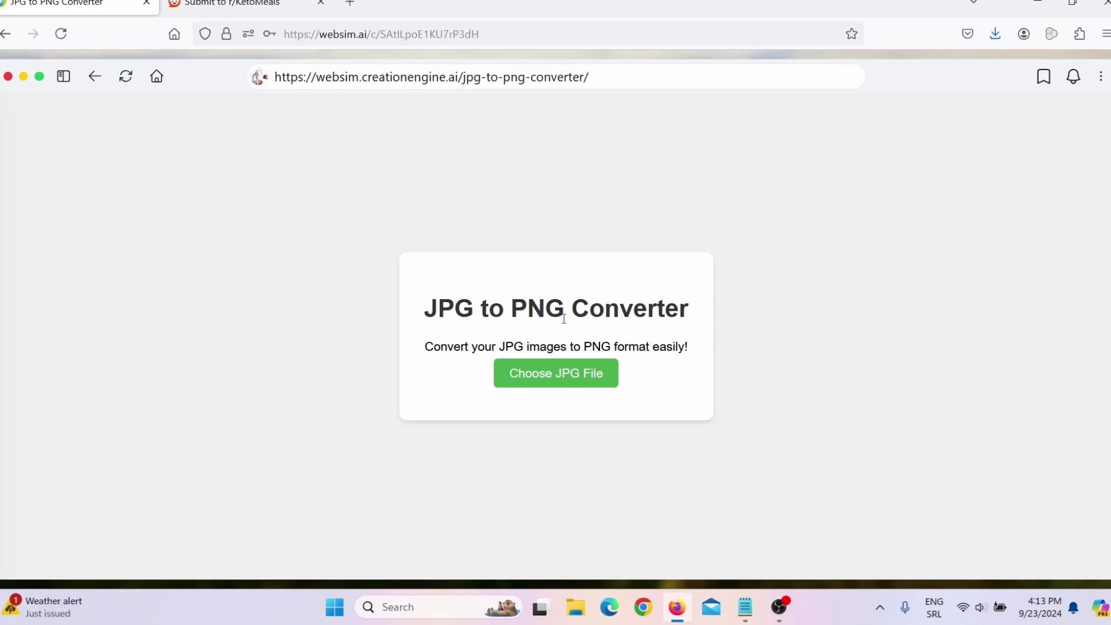
# Step: Load a JPG file through Choose JPG File so the converter produces a PNG
pyautogui.click(565, 383)
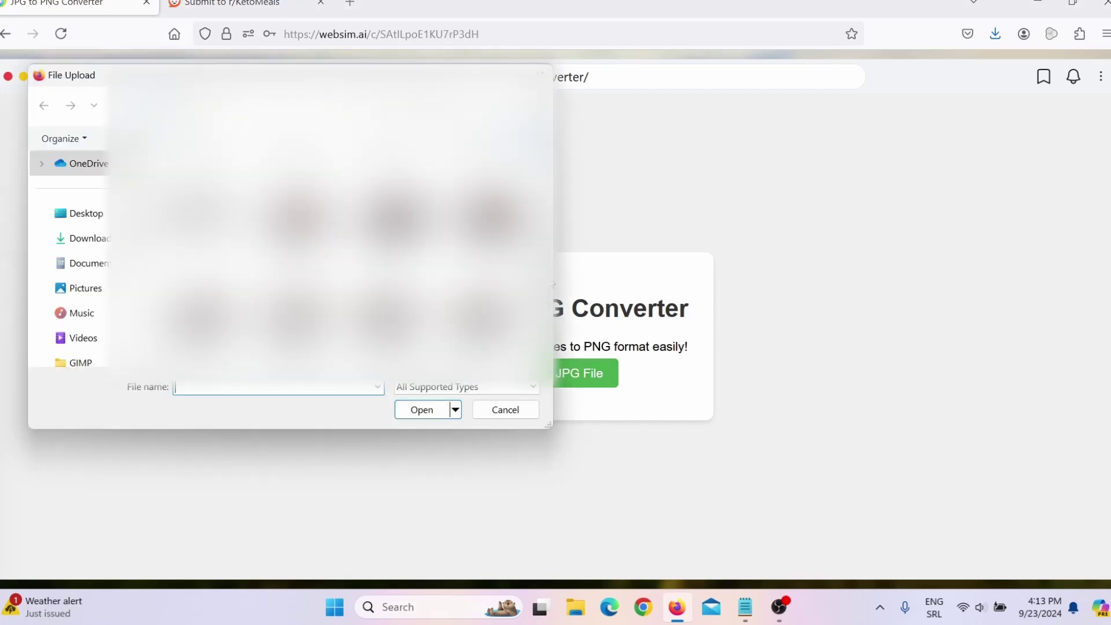
pyautogui.doubleClick(495, 314)
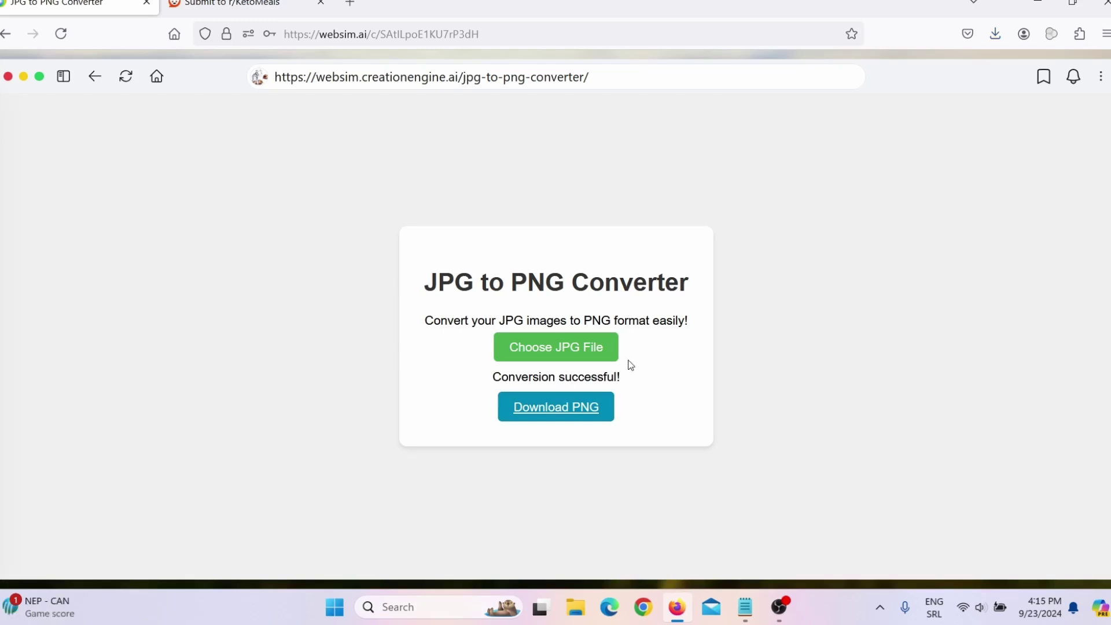
pyautogui.click(1038, 3)
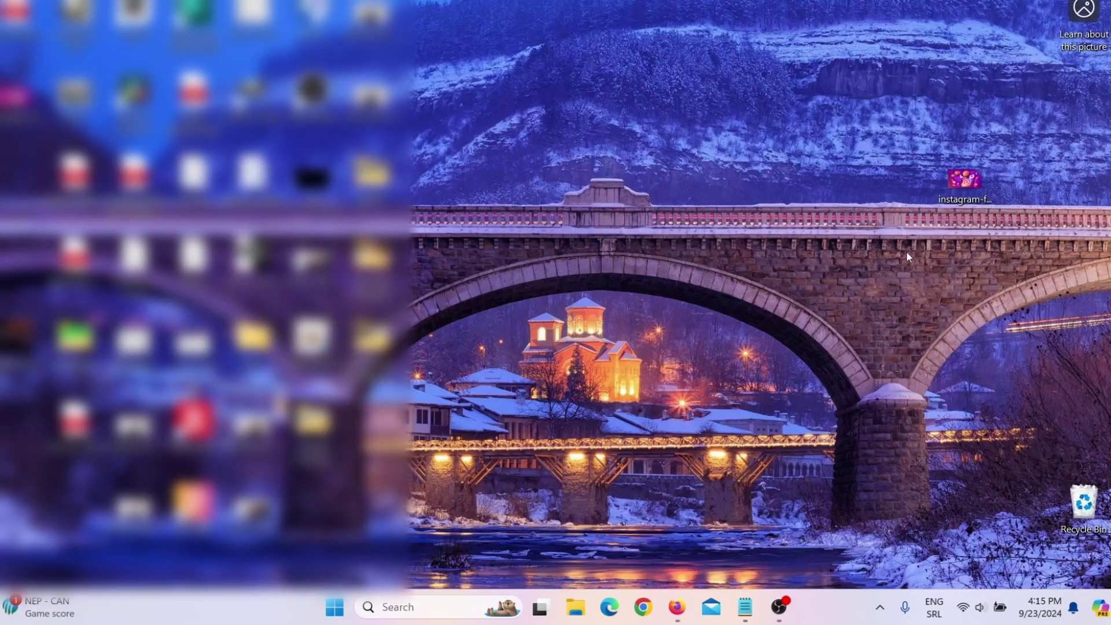
pyautogui.rightClick(959, 198)
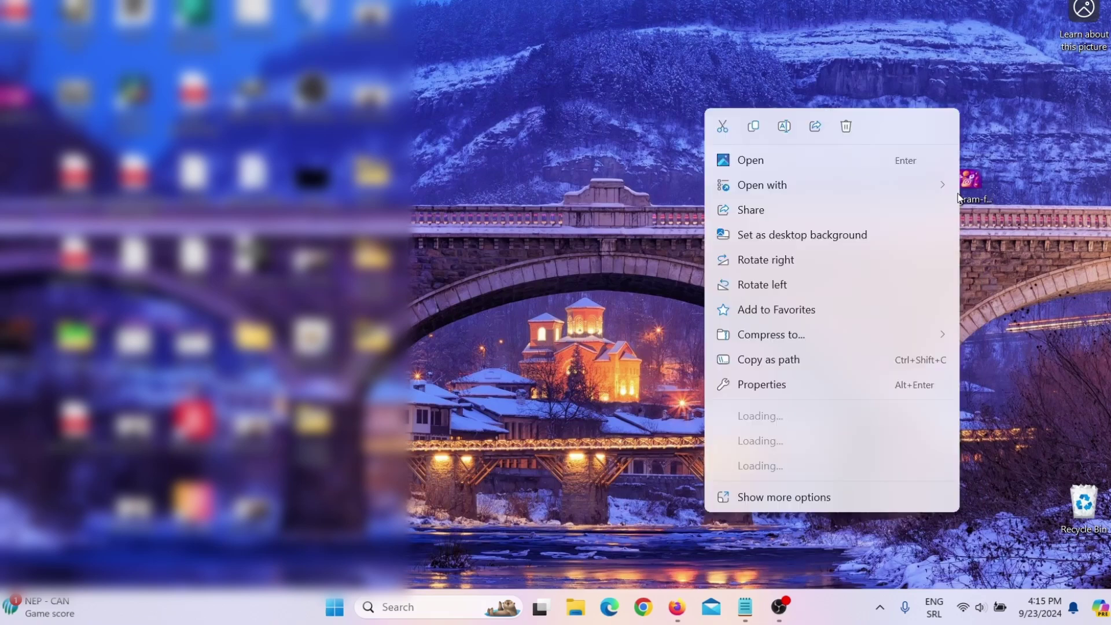
pyautogui.click(807, 384)
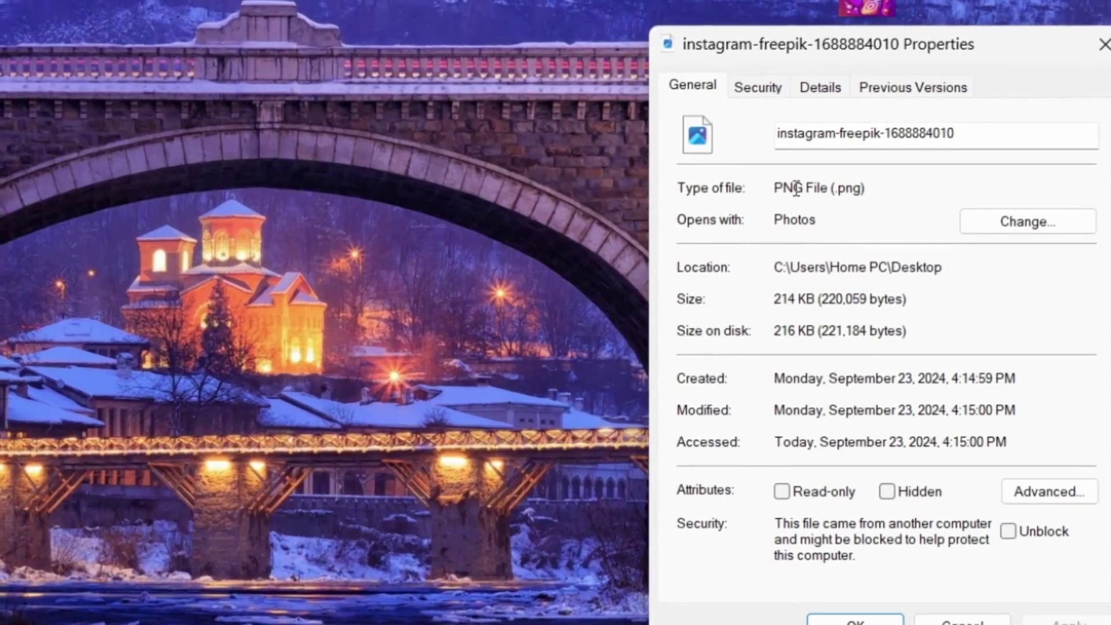
pyautogui.moveTo(777, 186); pyautogui.dragTo(875, 183)
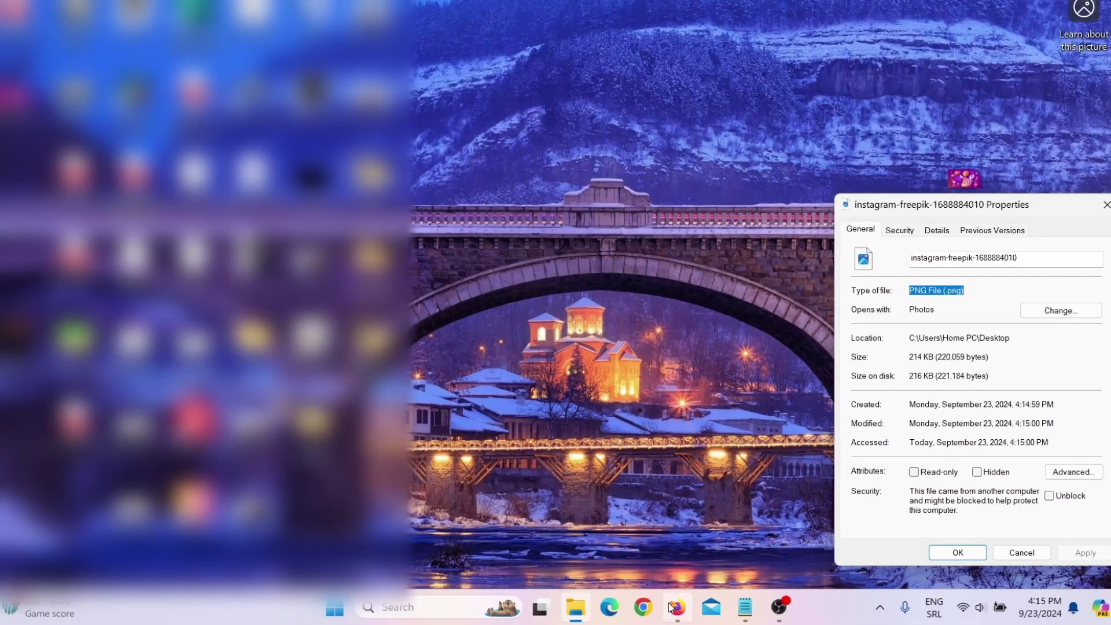
pyautogui.click(676, 607)
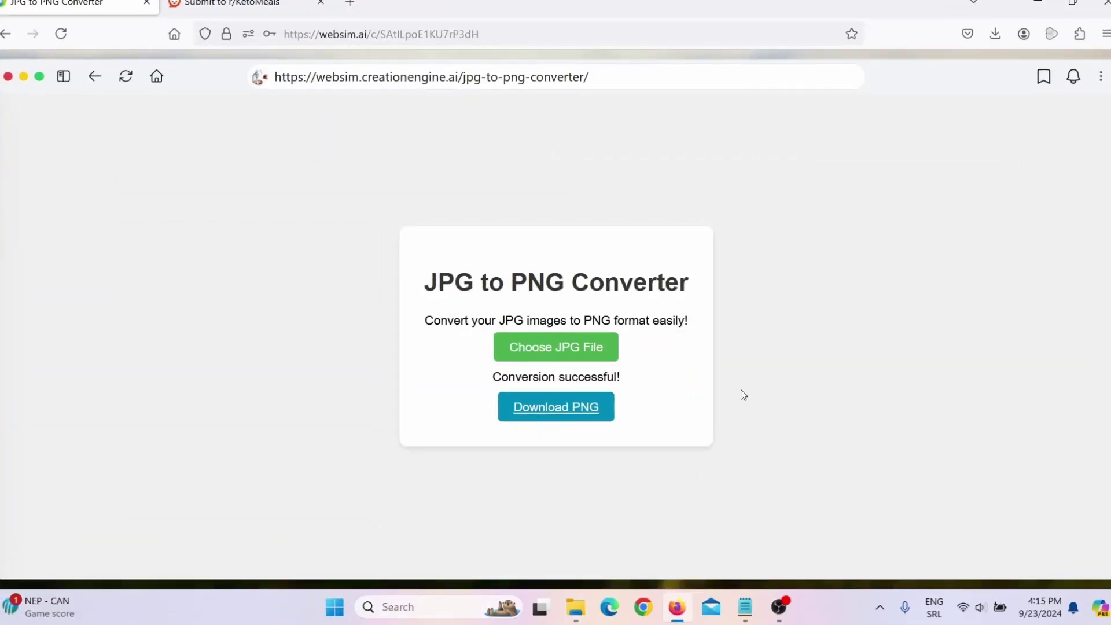
pyautogui.click(491, 34)
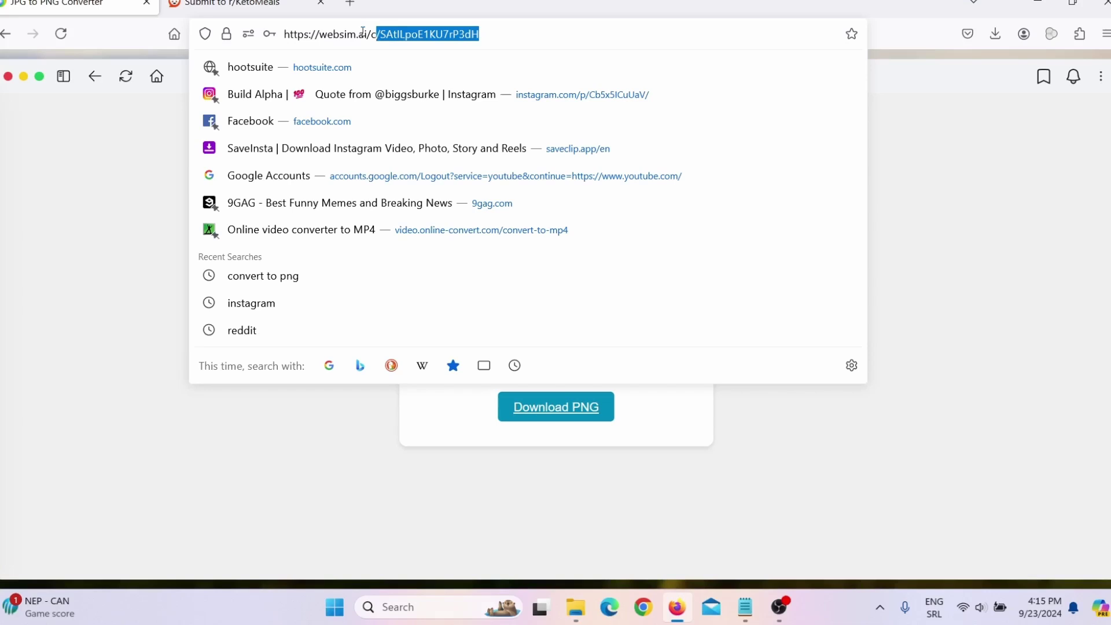
pyautogui.click(978, 351)
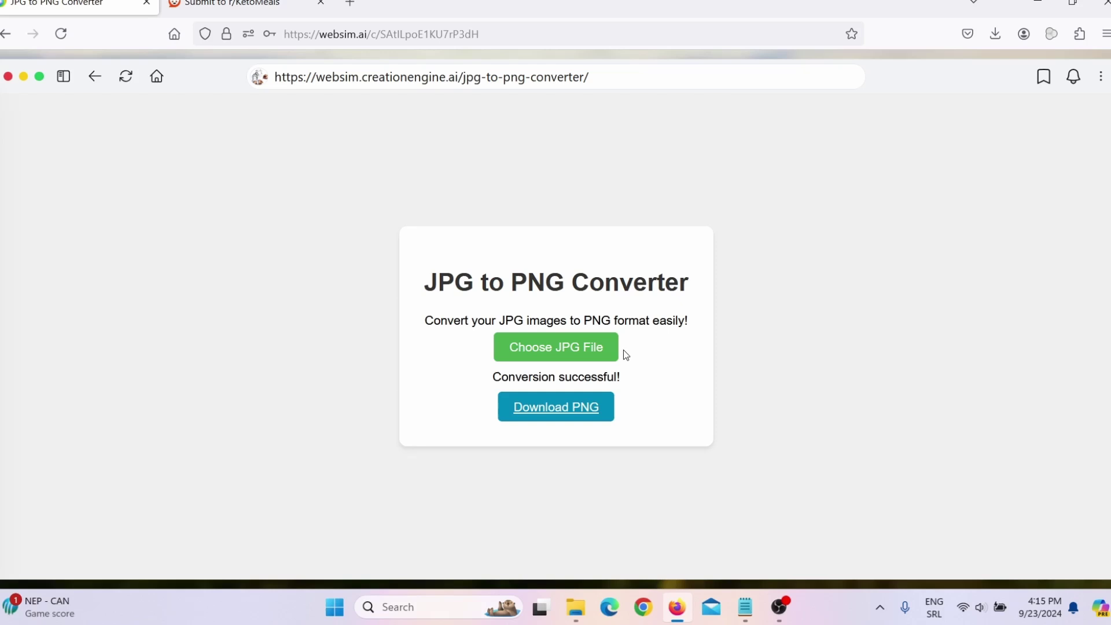
pyautogui.hotkey('ctrl', 's')
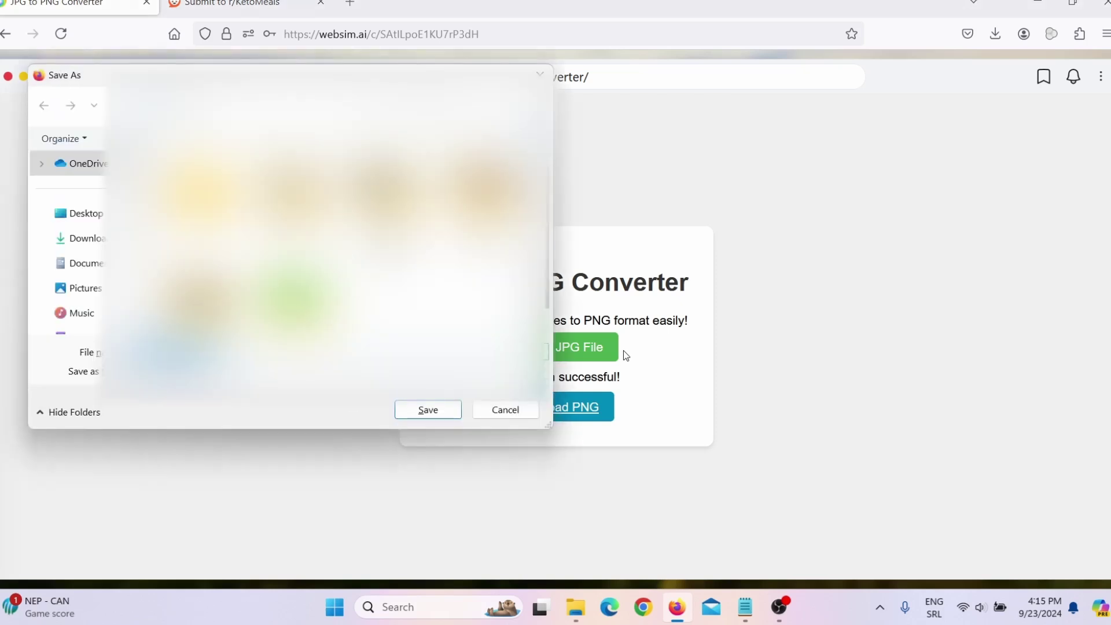
pyautogui.click(509, 409)
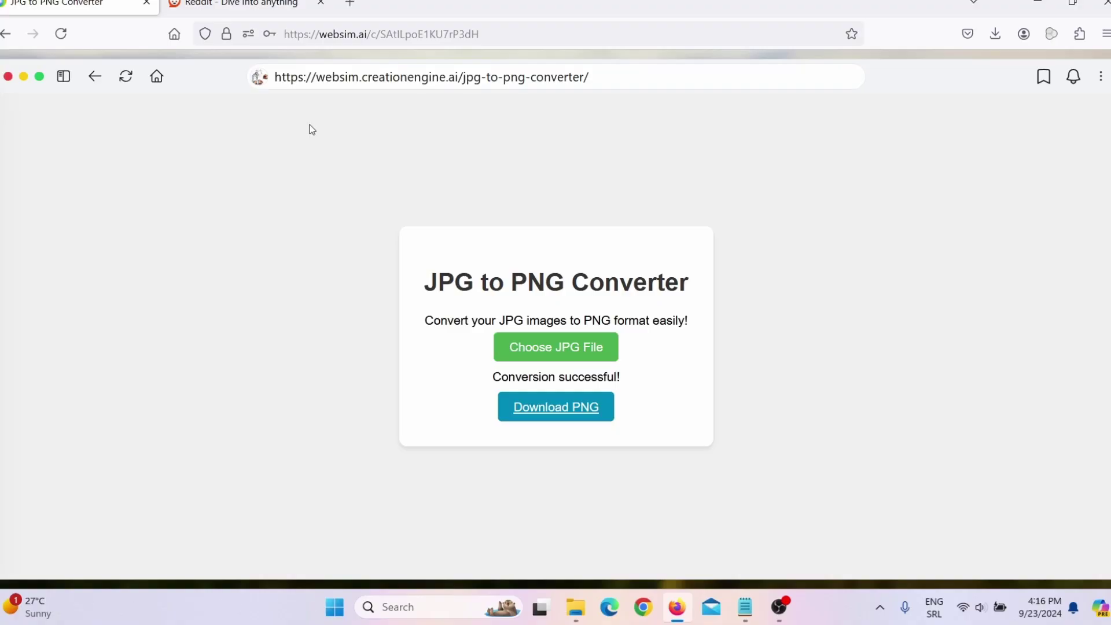
# Step: Search Reddit for 'ke' and show the matching communities
pyautogui.click(239, 3)
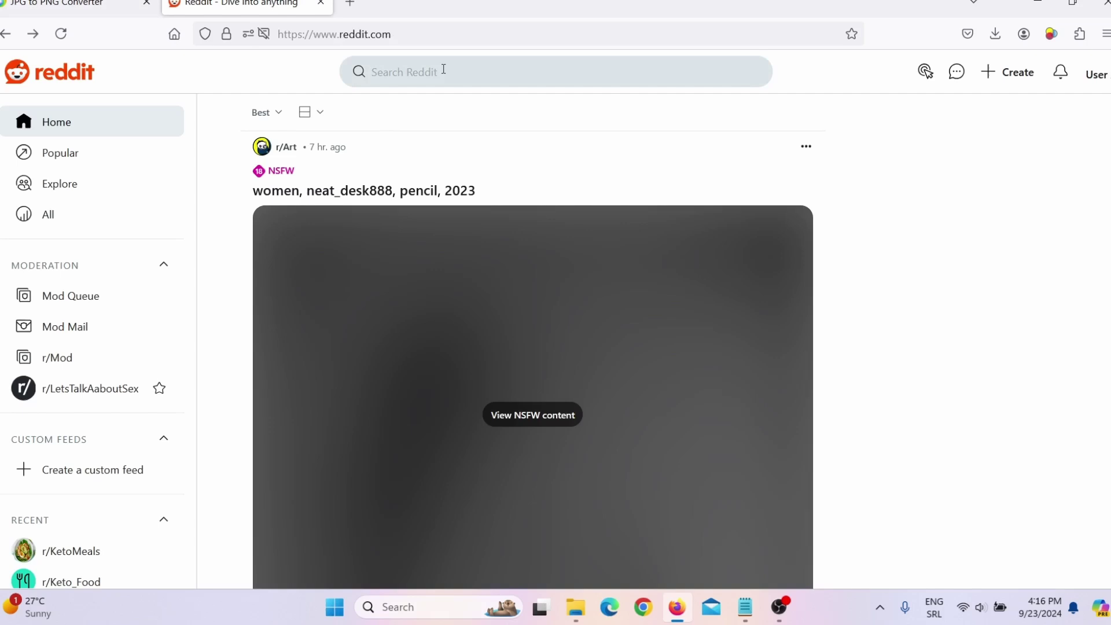
pyautogui.click(417, 71)
pyautogui.write('keto')
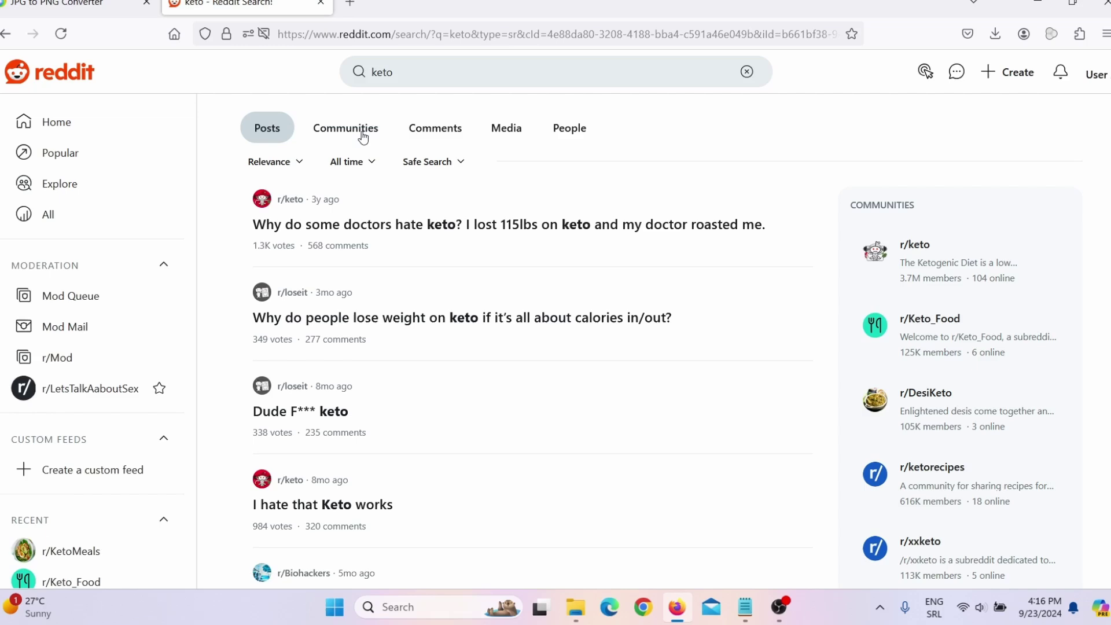
pyautogui.click(363, 138)
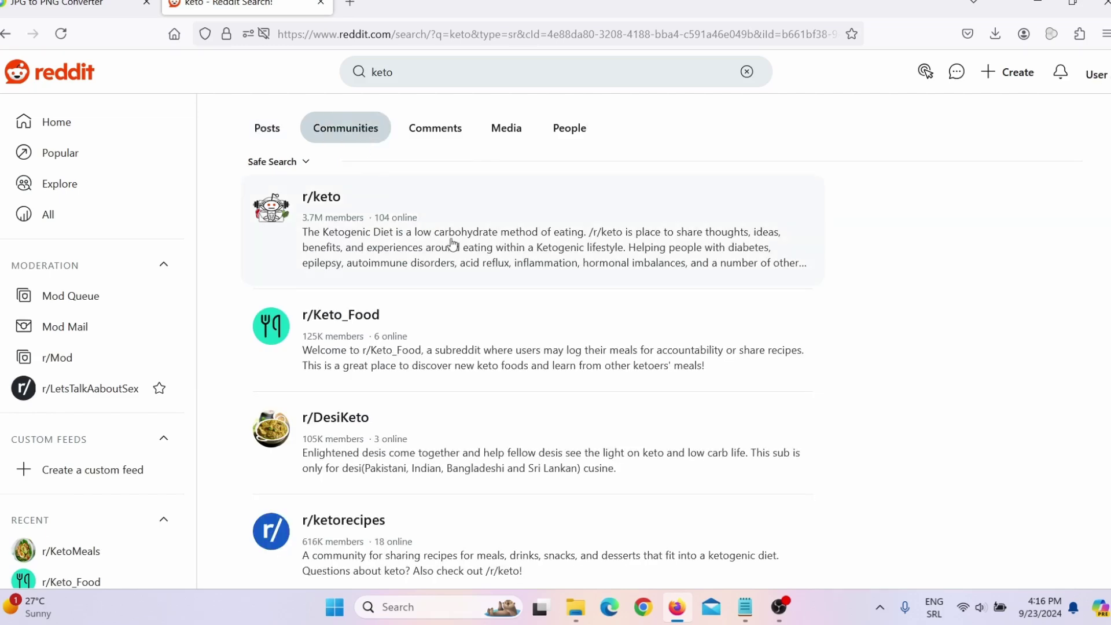
# Step: Find r/KetoMeals in the community results and open it
pyautogui.scroll(-8, 538, 306)
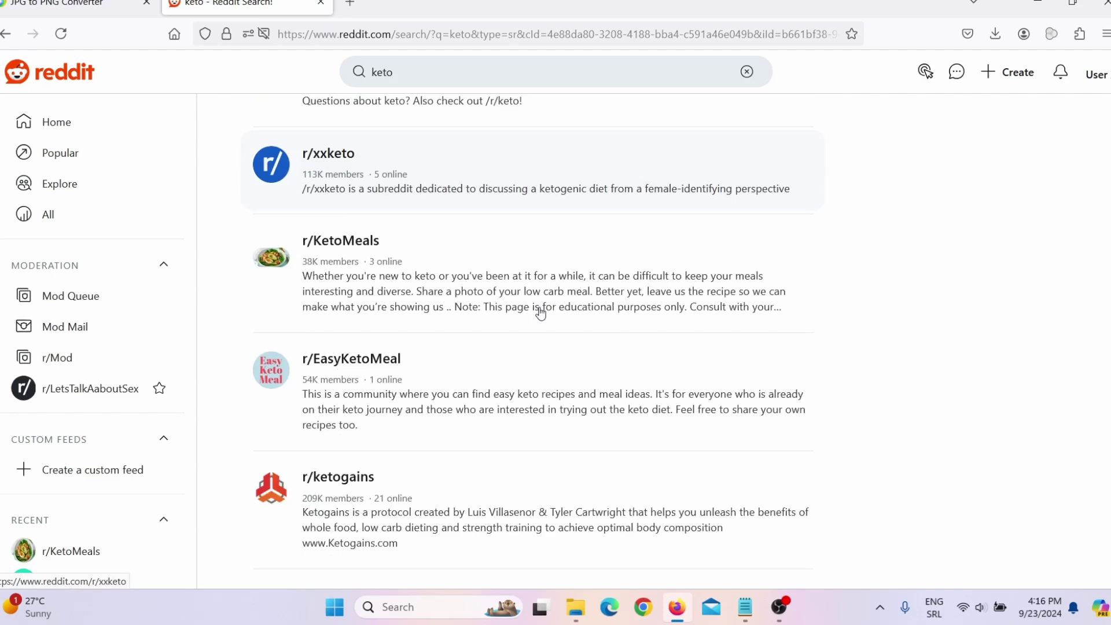
pyautogui.scroll(-1, 579, 324)
pyautogui.scroll(6, 764, 379)
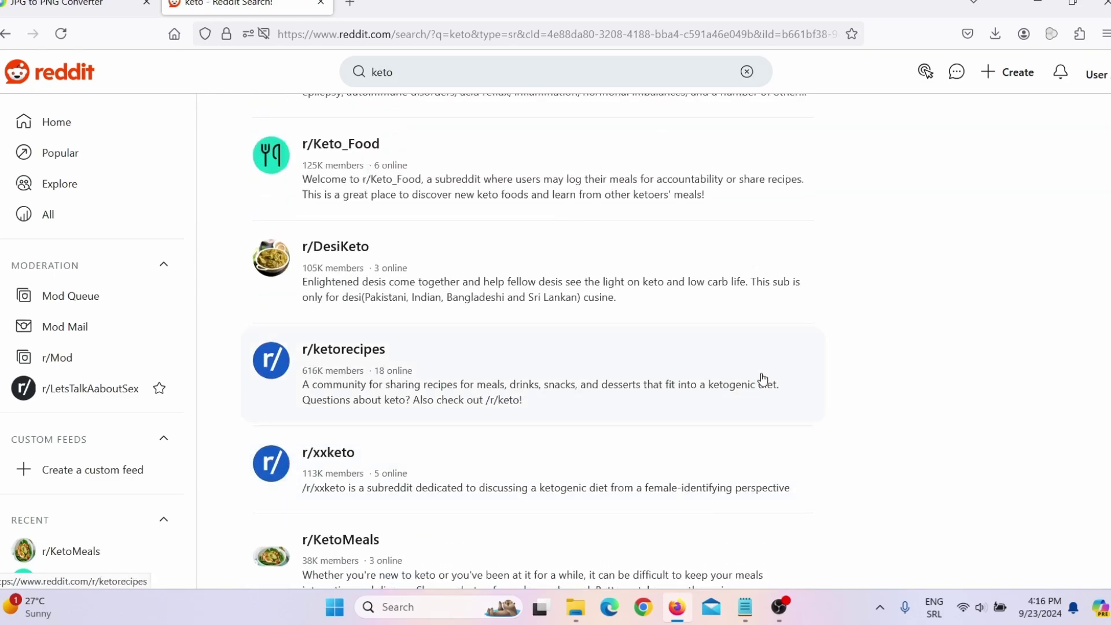
pyautogui.scroll(-3, 764, 380)
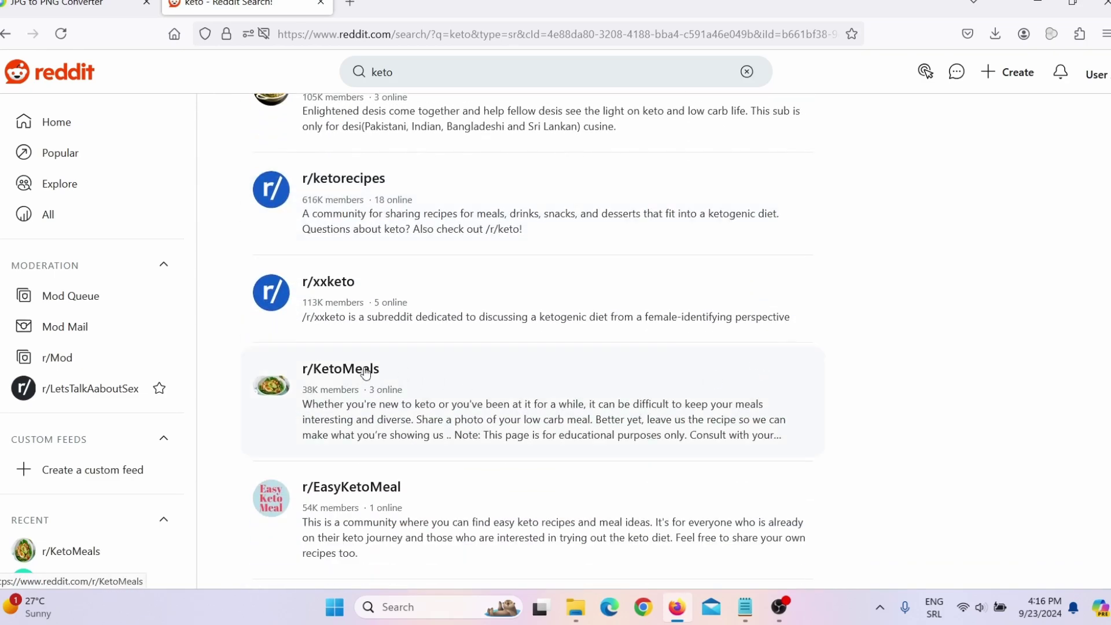
pyautogui.click(362, 373)
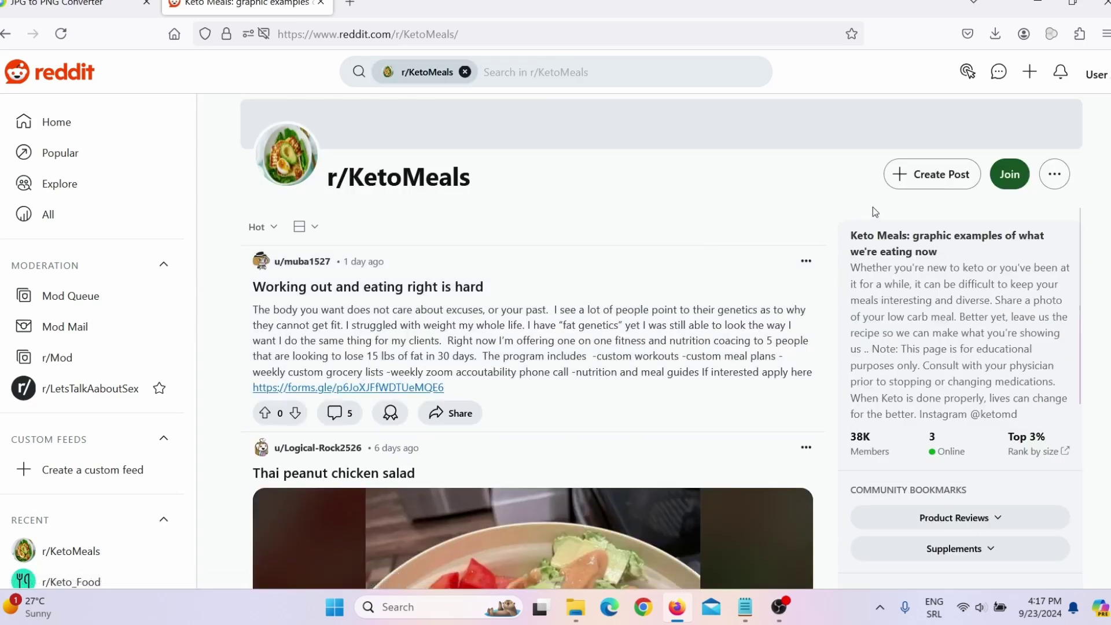
# Step: Create an r/KetoMeals post titled 'Keto calorie calculator' with a body requesting testing and feedback
pyautogui.click(937, 174)
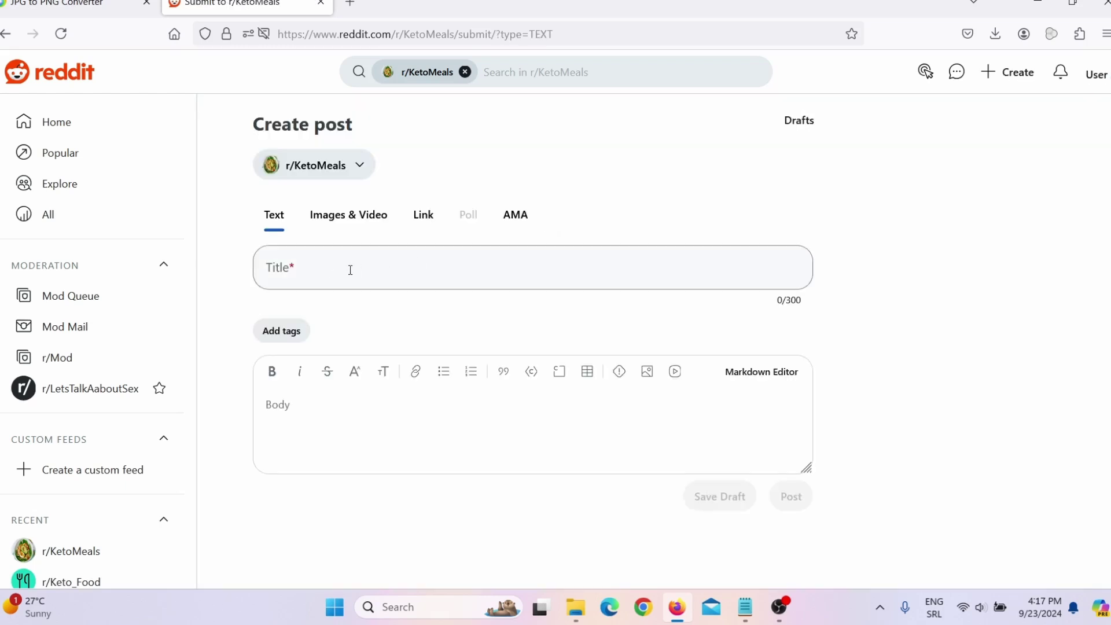
pyautogui.write('Keto calorie calculator')
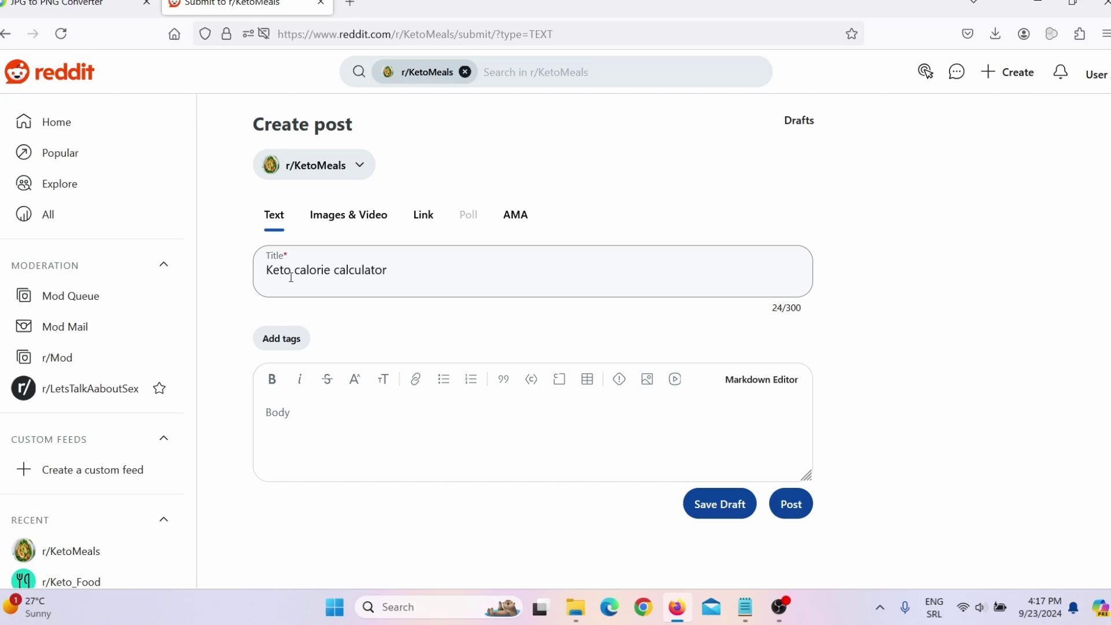
pyautogui.click(330, 408)
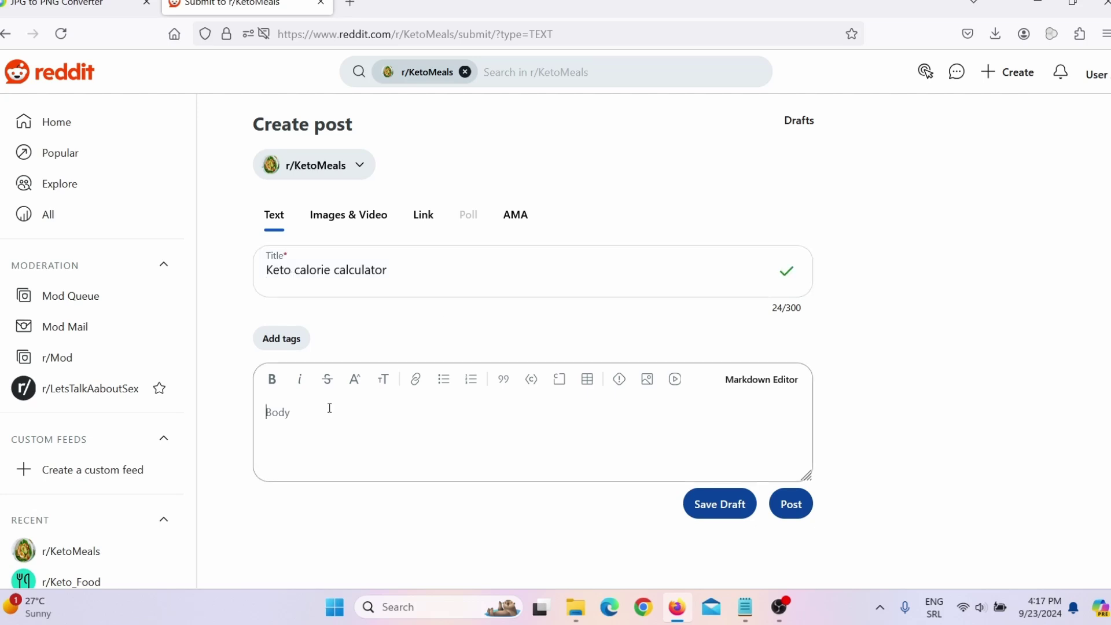
pyautogui.write('Hello, I need your help, I made a keto calorie calculator, can you guys go and test it, your feedback would mean a lot to me.')
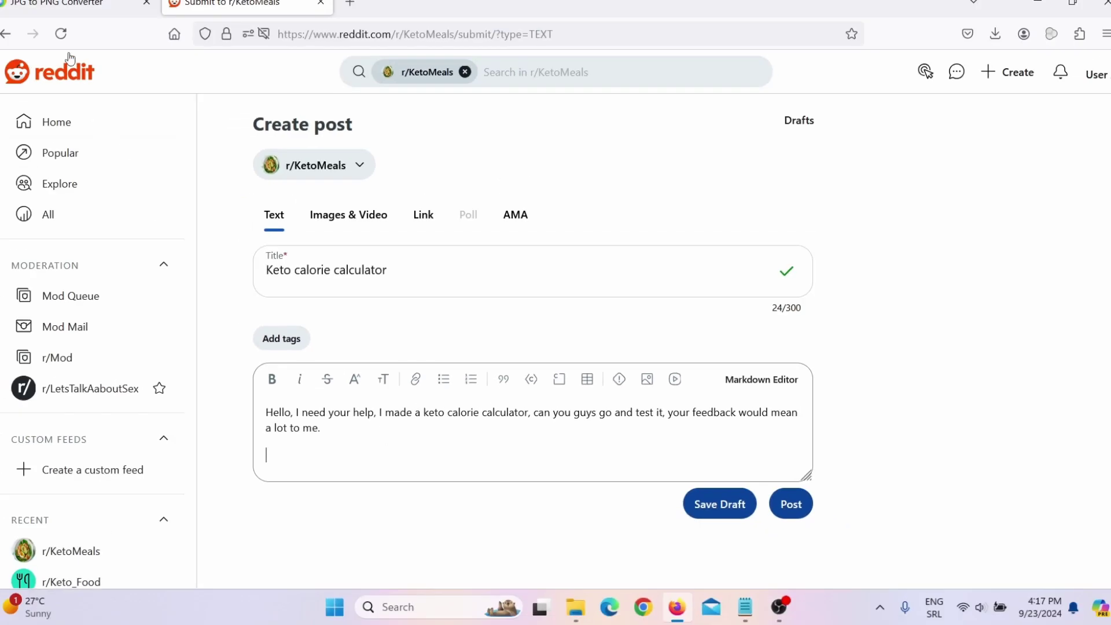
# Step: Copy the converter's websim.ai URL and paste it into the Reddit post body
pyautogui.click(78, 3)
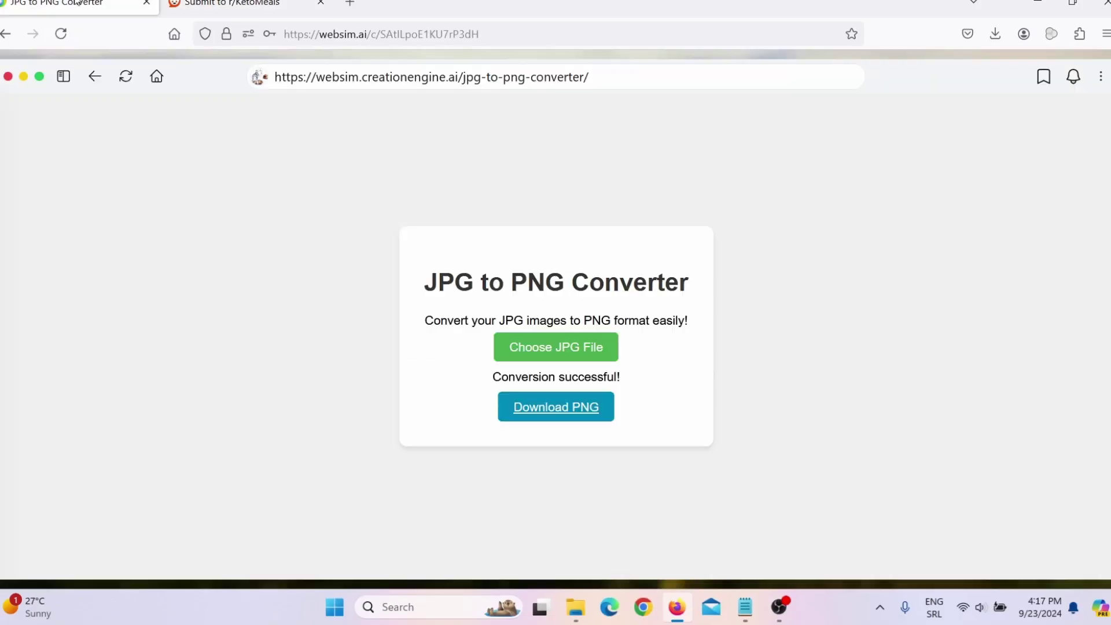
pyautogui.click(420, 33)
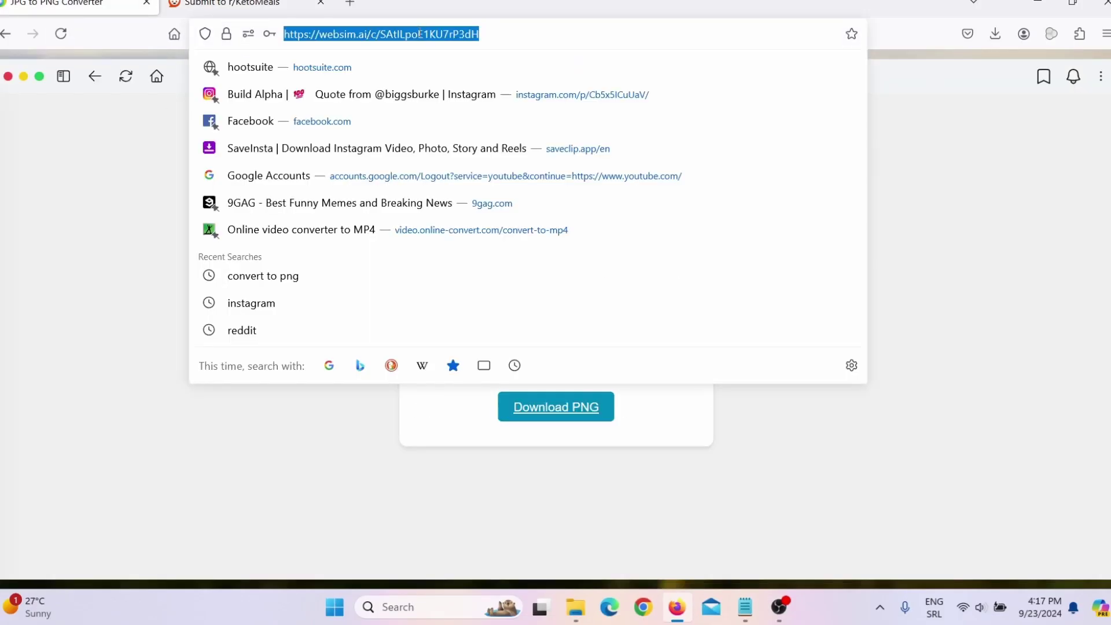
pyautogui.hotkey('ctrl', 'c')
pyautogui.hotkey('ctrl', 'Tab')
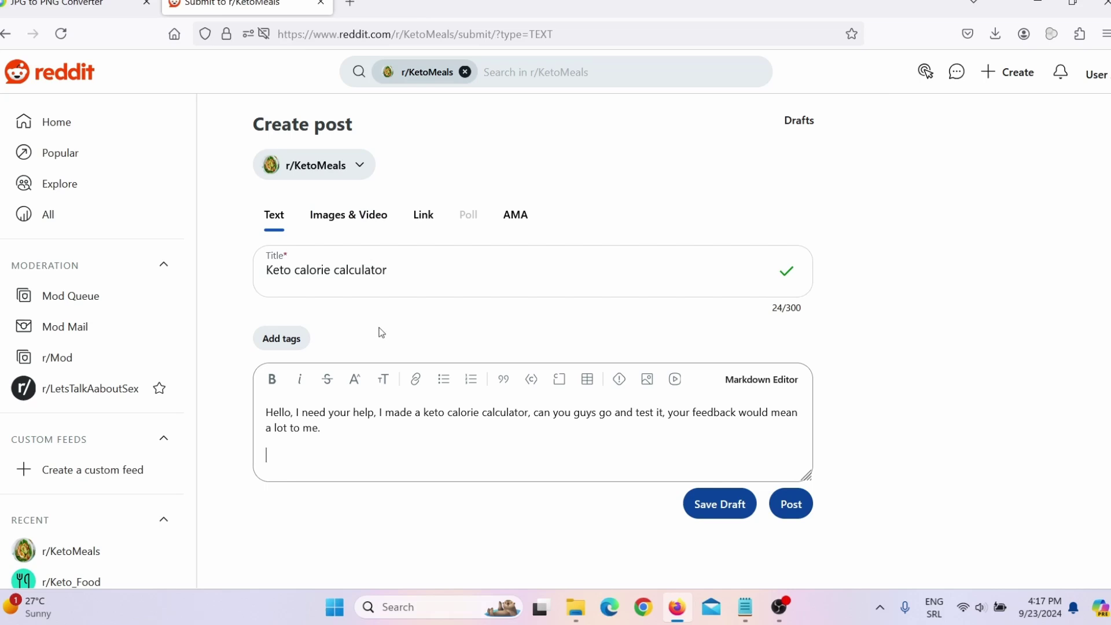
pyautogui.hotkey('ctrl', 'v')
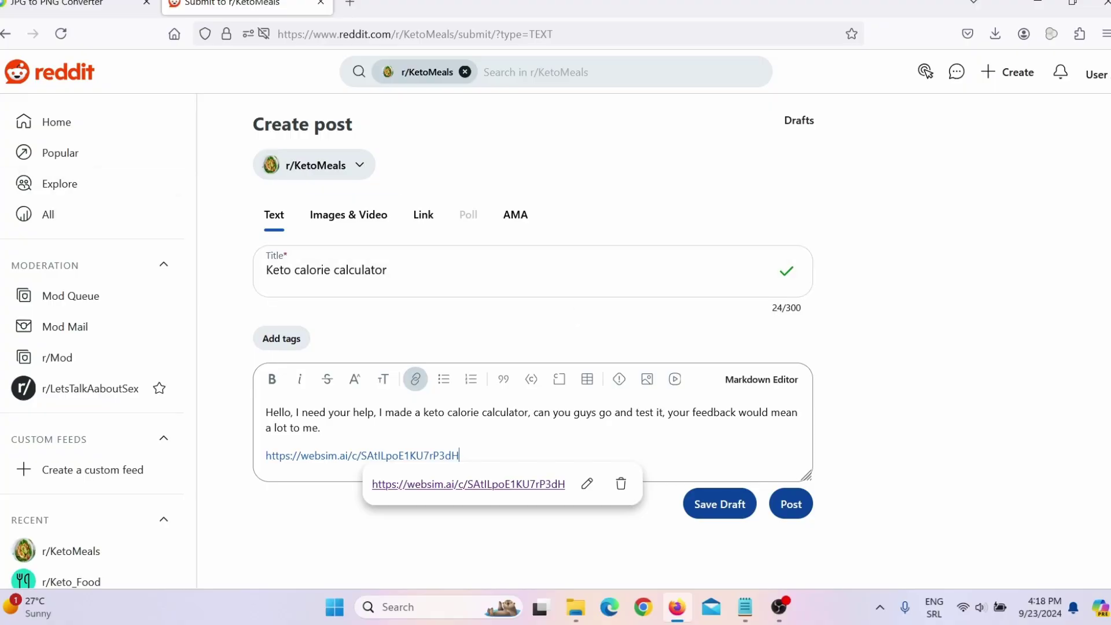
# Step: Go back twice to the keto community search results and scroll through them
pyautogui.click(3, 41)
pyautogui.click(4, 40)
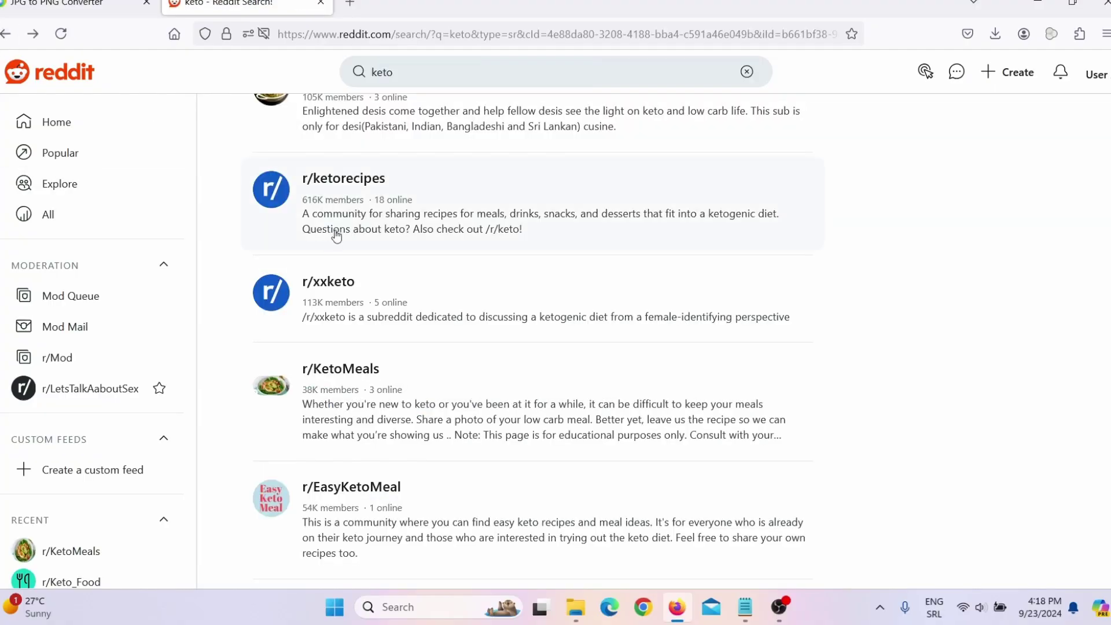
pyautogui.scroll(-10, 327, 282)
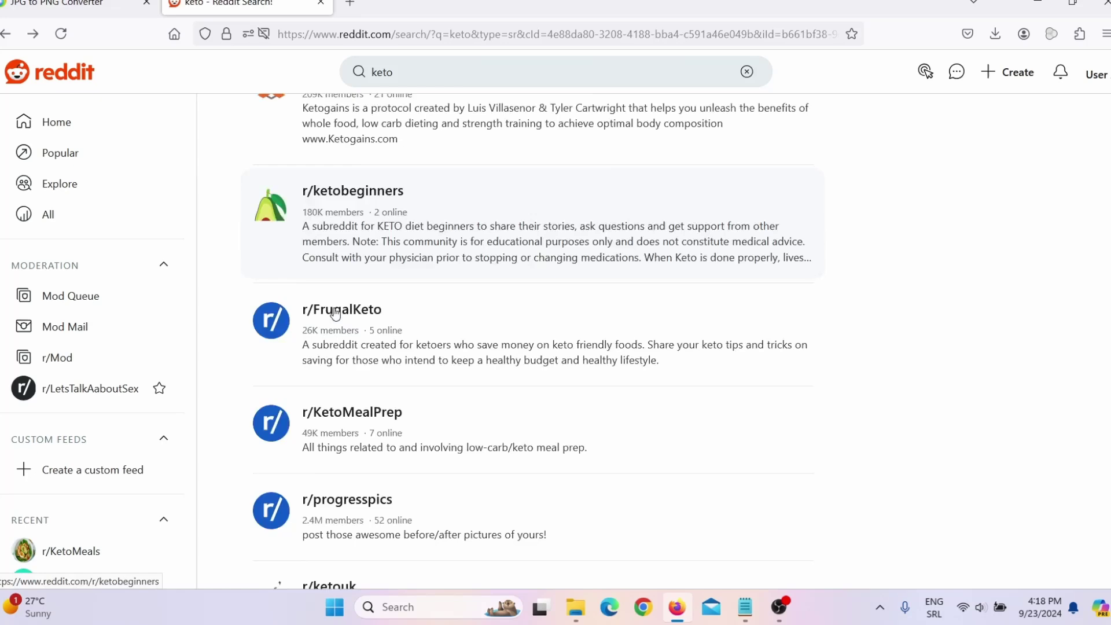
pyautogui.scroll(-10, 393, 325)
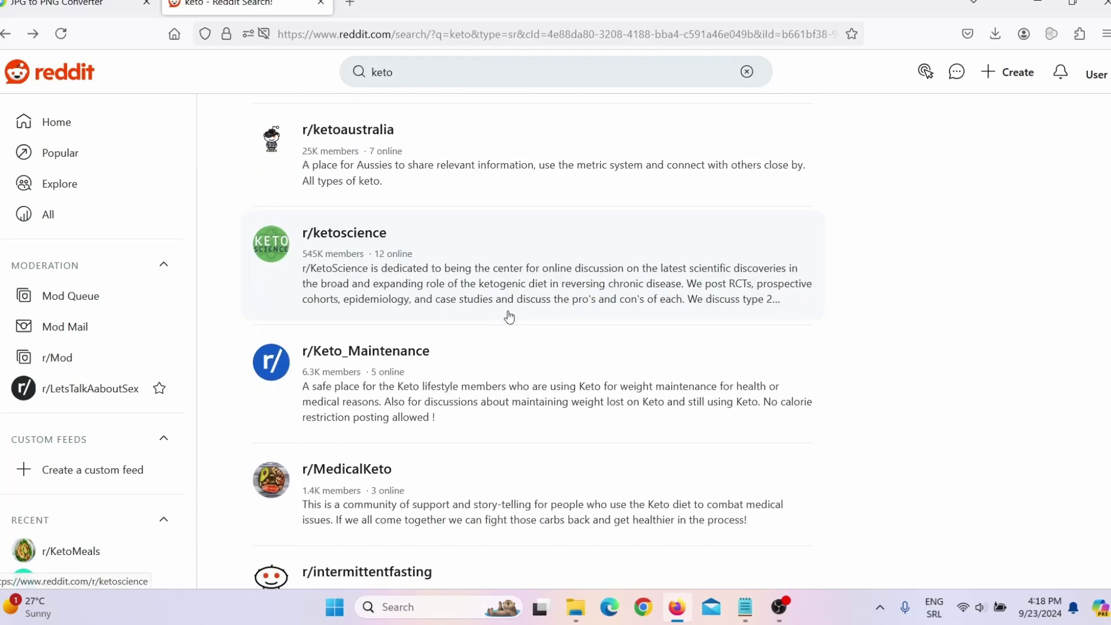
pyautogui.scroll(15, 584, 327)
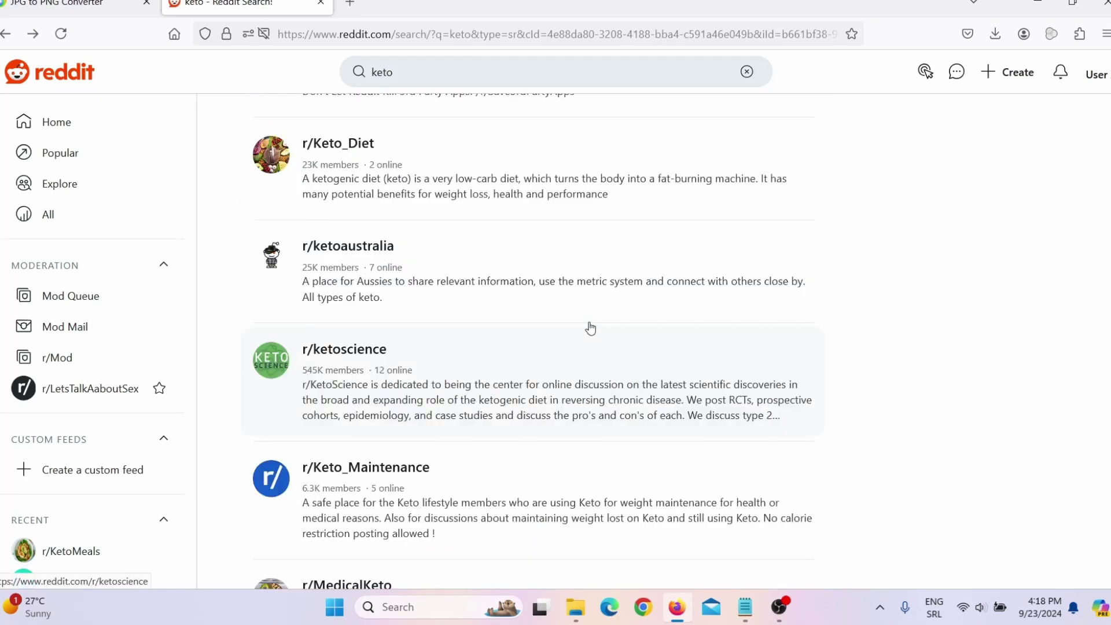
pyautogui.scroll(2, 577, 343)
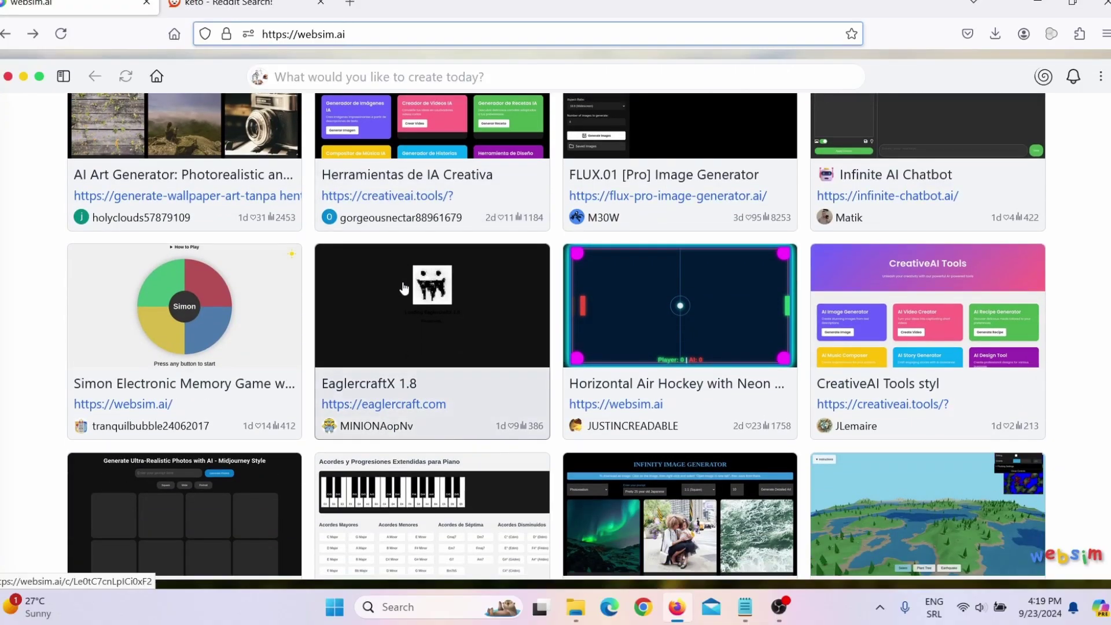
# Step: Scroll the websim.ai Hot project grid, ending just below the JPG to PNG Converter card
pyautogui.scroll(-3, 552, 339)
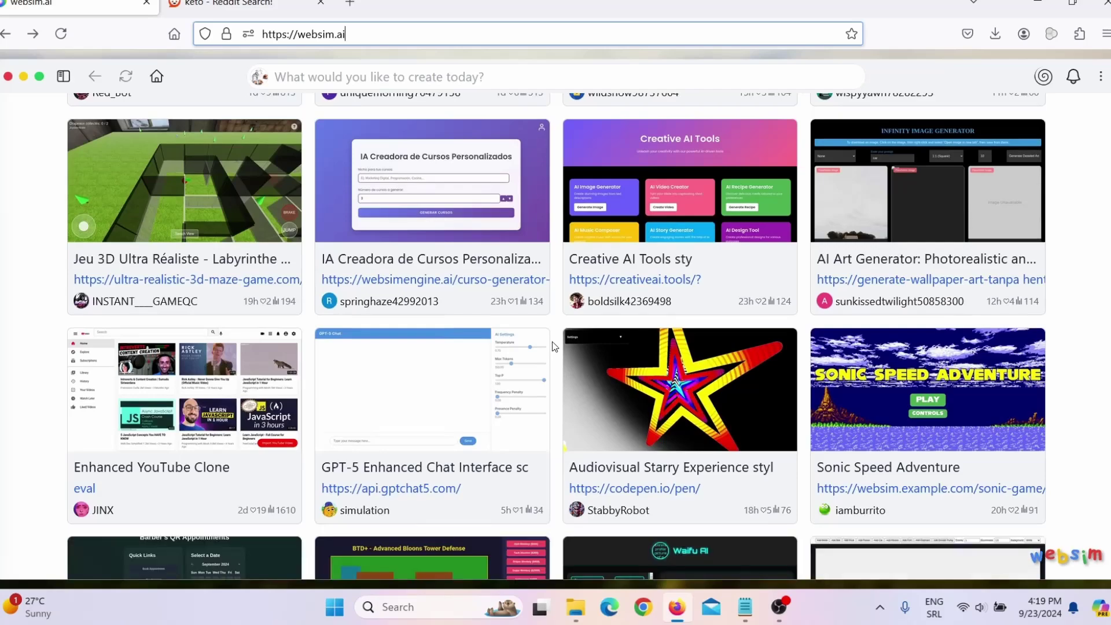
pyautogui.scroll(-2, 552, 341)
pyautogui.scroll(-4, 552, 341)
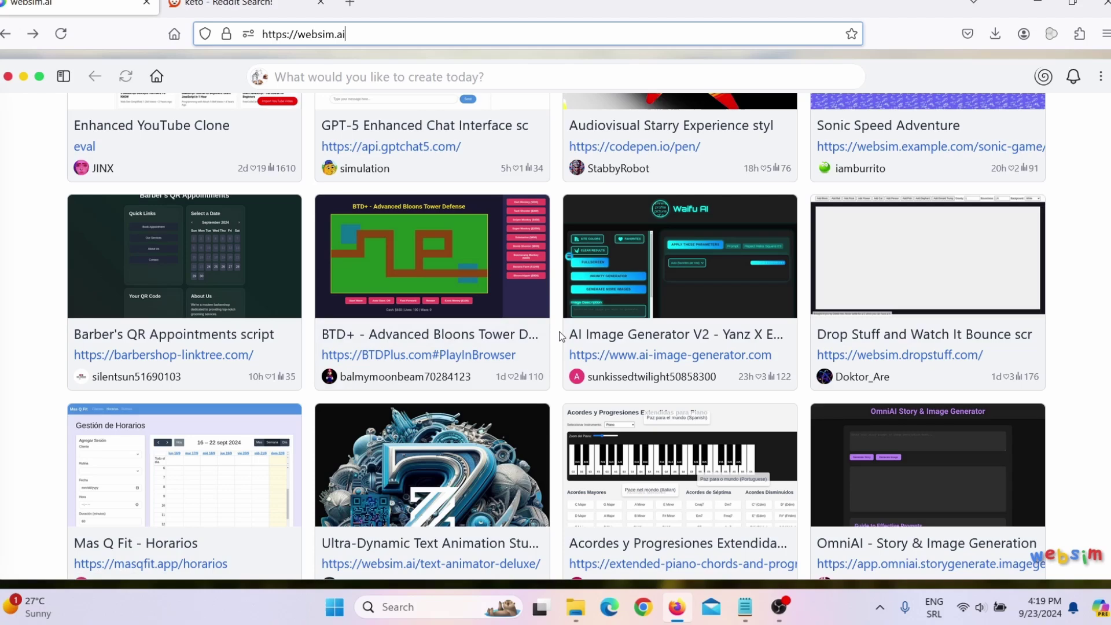
pyautogui.scroll(5, 559, 336)
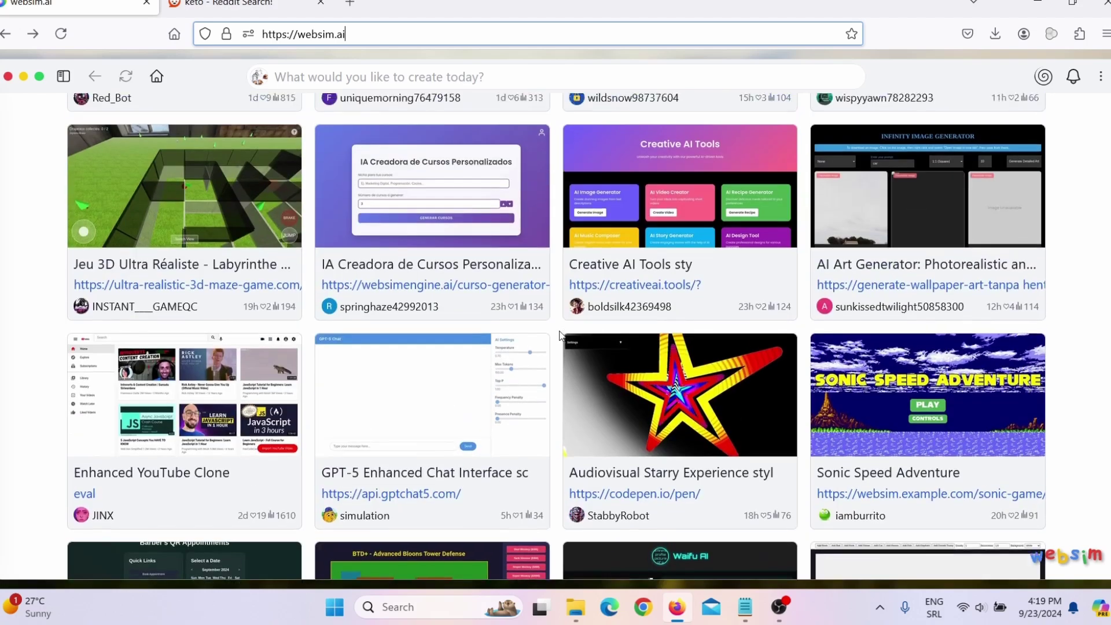
pyautogui.scroll(1, 559, 336)
pyautogui.scroll(5, 559, 333)
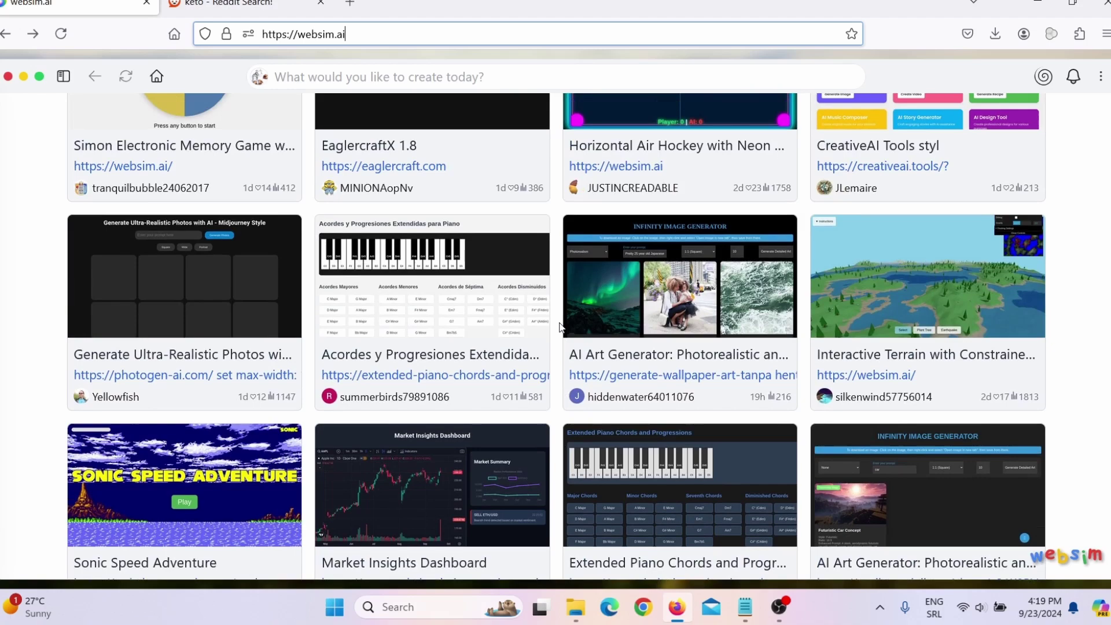
pyautogui.scroll(5, 547, 317)
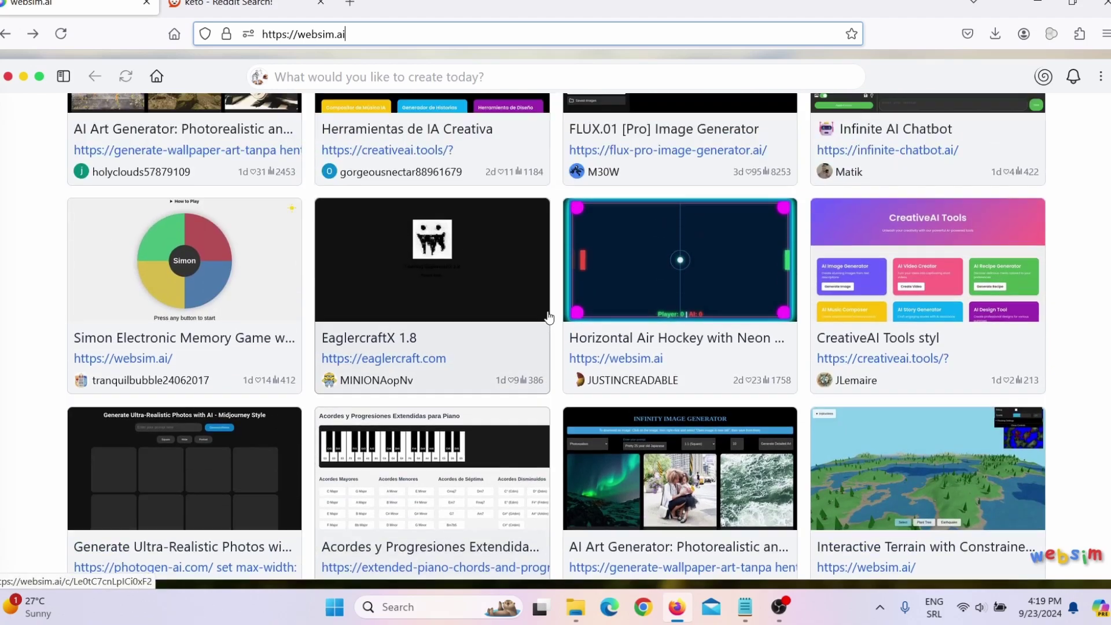
pyautogui.scroll(2, 541, 307)
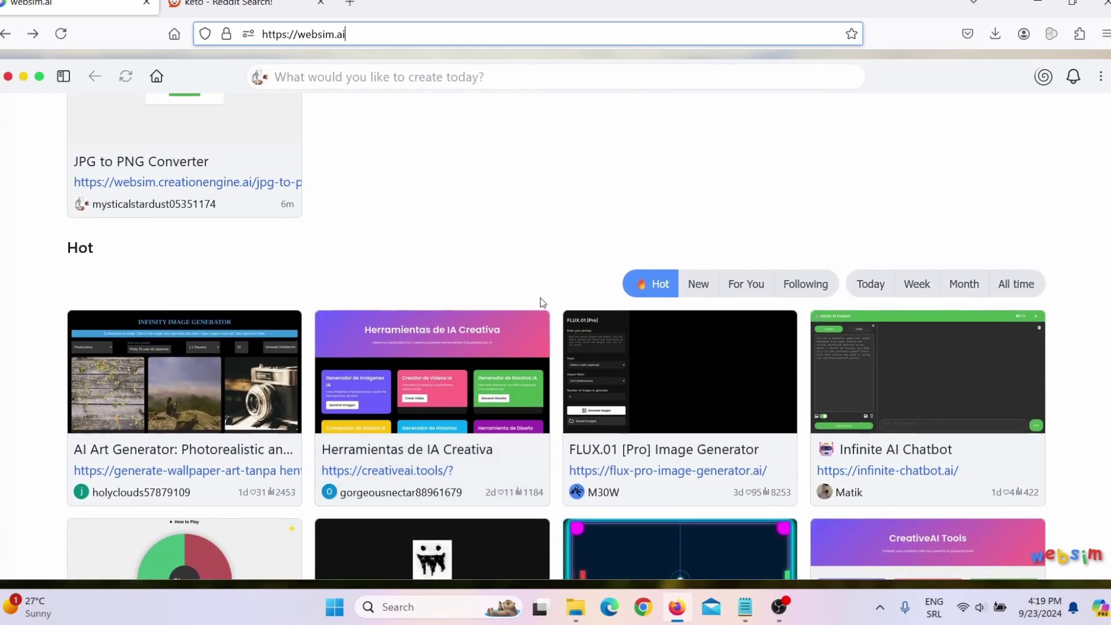
pyautogui.scroll(-1, 542, 303)
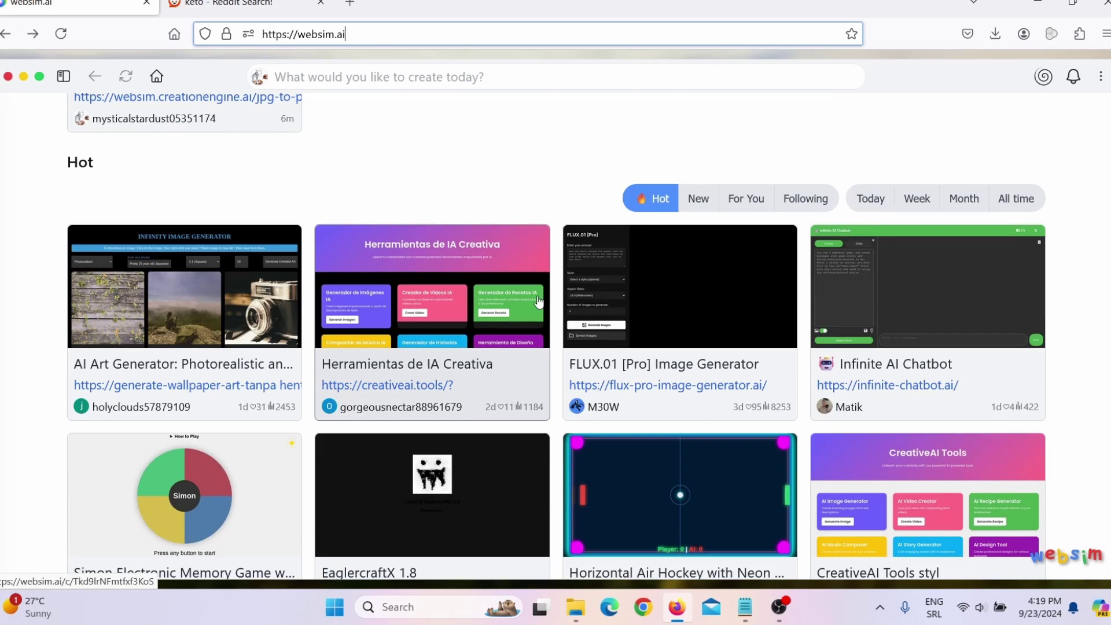